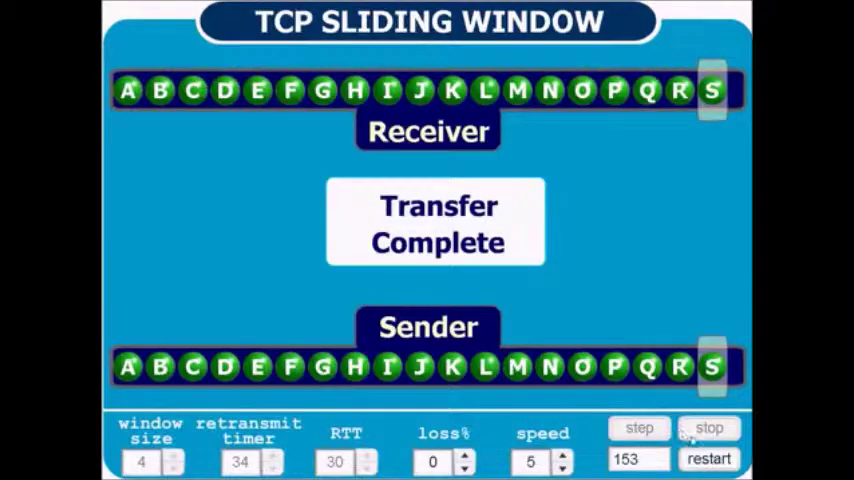
# Step: Reset the finished A–S transfer and restart it so packets A–D are sent
pyautogui.click(706, 458)
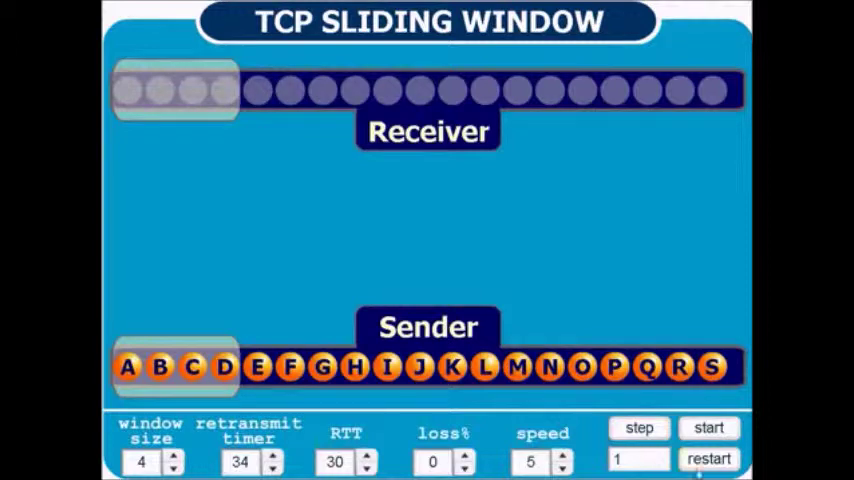
pyautogui.click(709, 428)
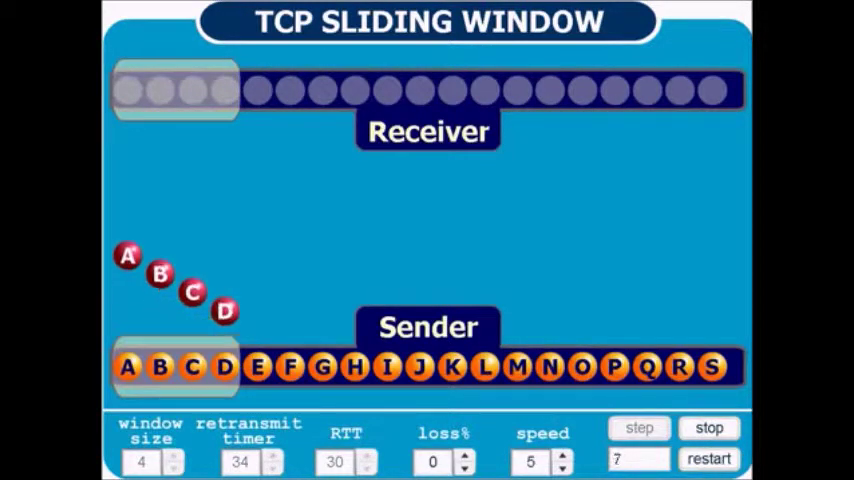